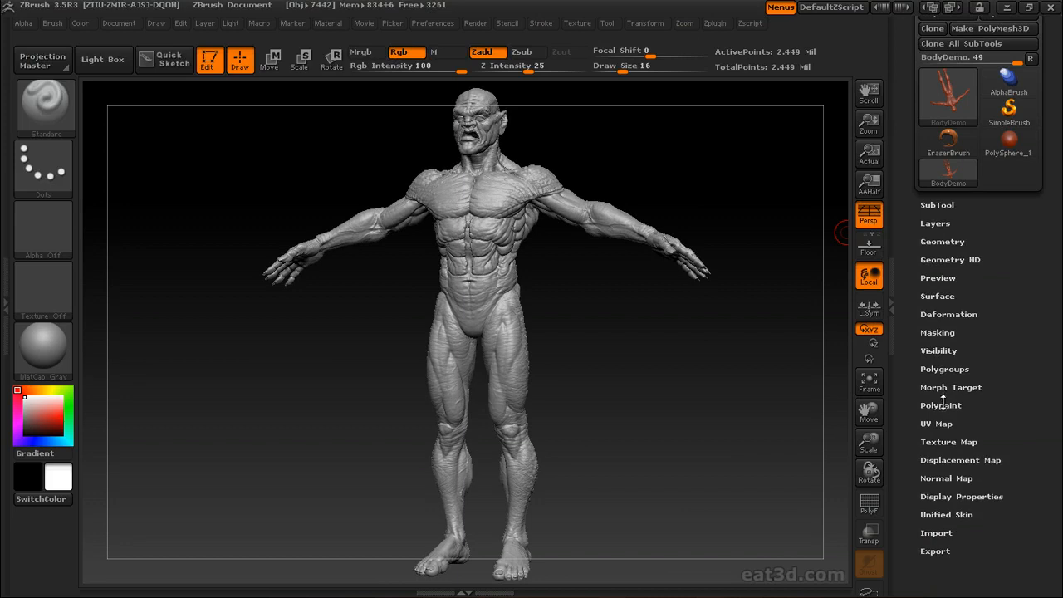
Generate a new texture map from a UV check of the body and preview it for overlapping UVs.
{"action": "left_click", "coordinate": [935, 438]}
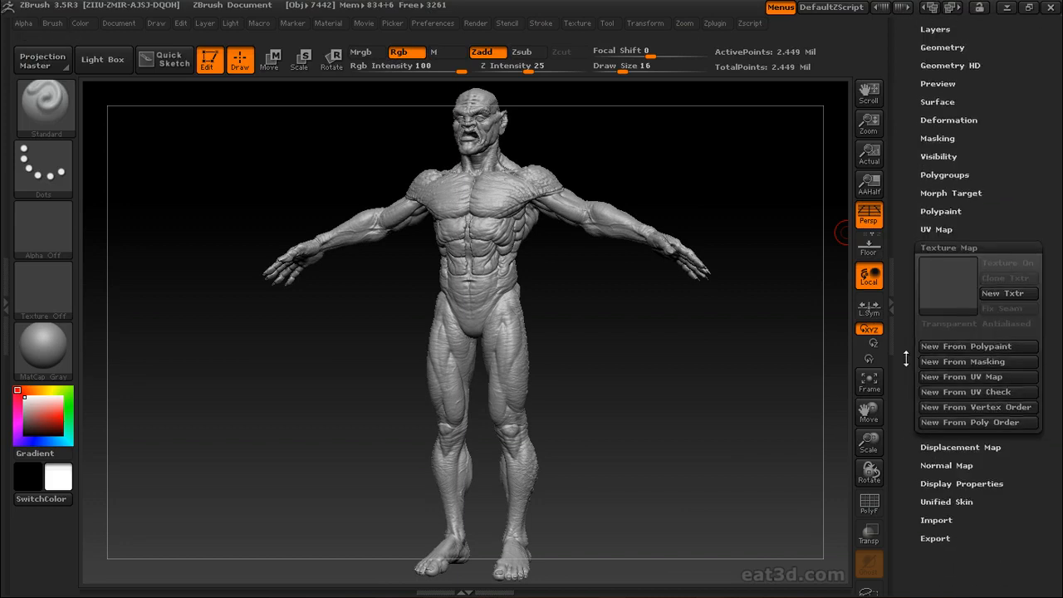
{"action": "left_click", "coordinate": [948, 389]}
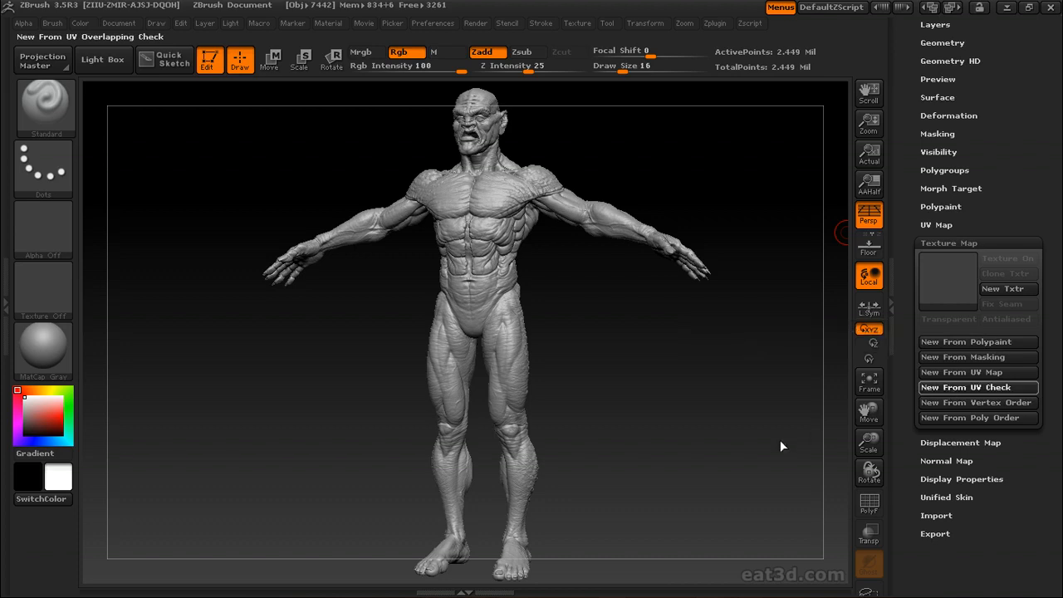
{"action": "left_click_drag", "start_coordinate": [654, 372], "coordinate": [705, 379]}
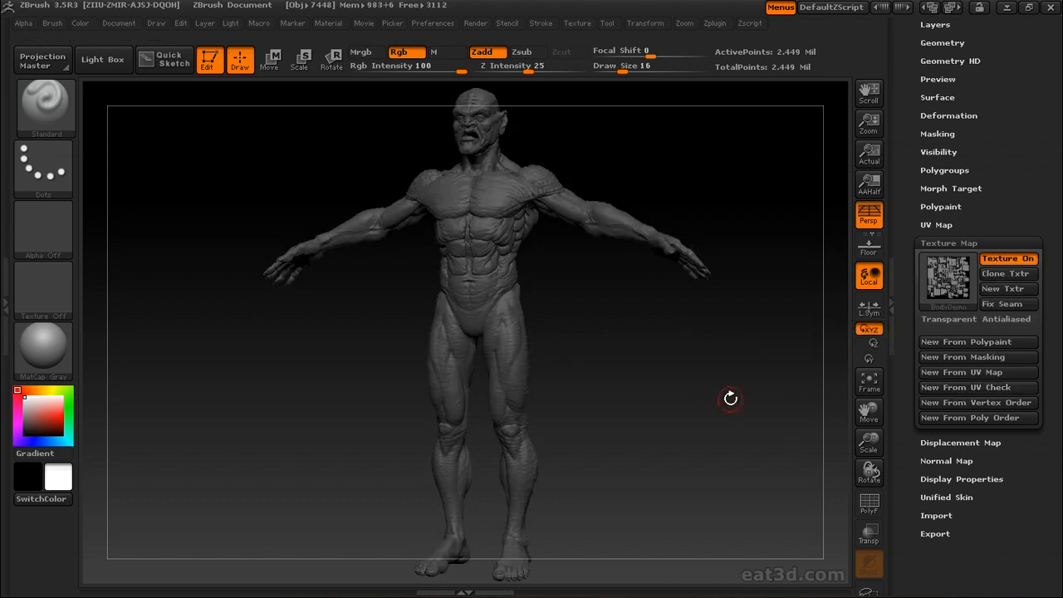
{"action": "mouse_move", "coordinate": [955, 279]}
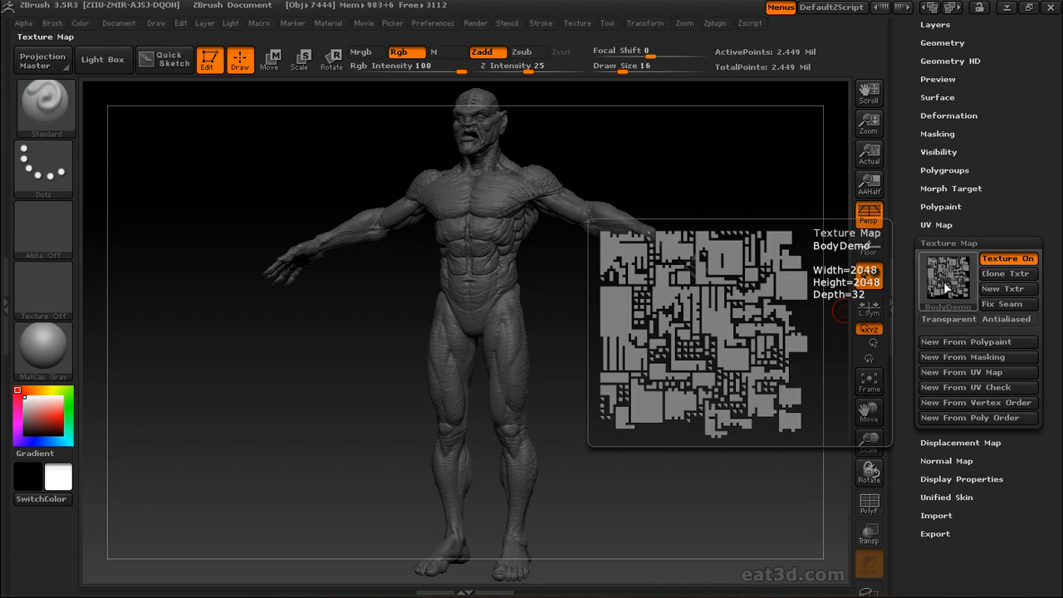
{"action": "left_click", "coordinate": [930, 242]}
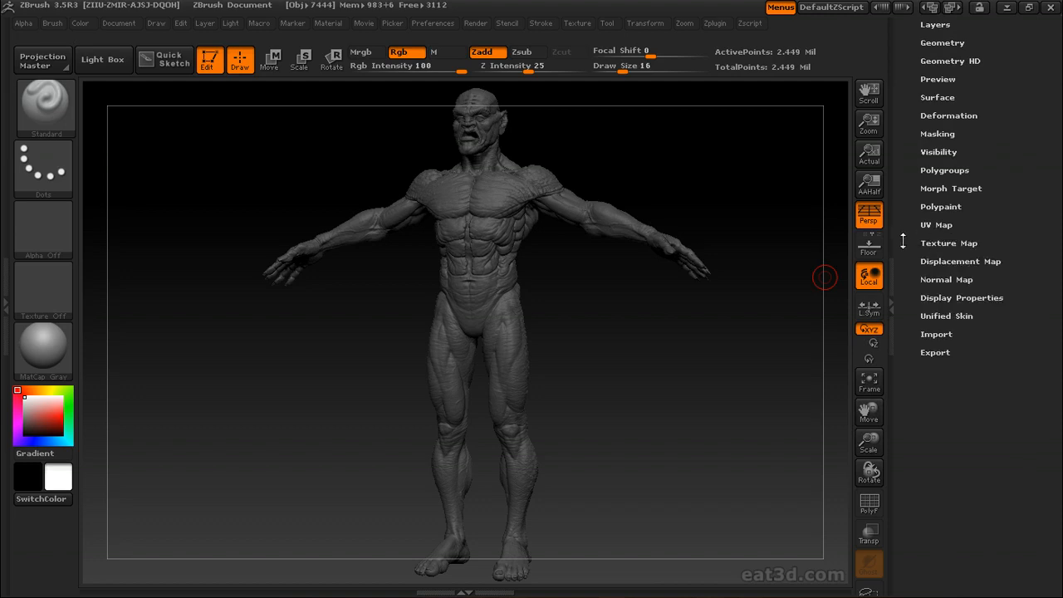
Lower the body mesh to subdivision level 1.
{"action": "left_click_drag", "start_coordinate": [904, 232], "coordinate": [903, 347]}
{"action": "left_click", "coordinate": [938, 287]}
{"action": "left_click_drag", "start_coordinate": [961, 263], "coordinate": [924, 265]}
{"action": "left_click_drag", "start_coordinate": [912, 356], "coordinate": [916, 191]}
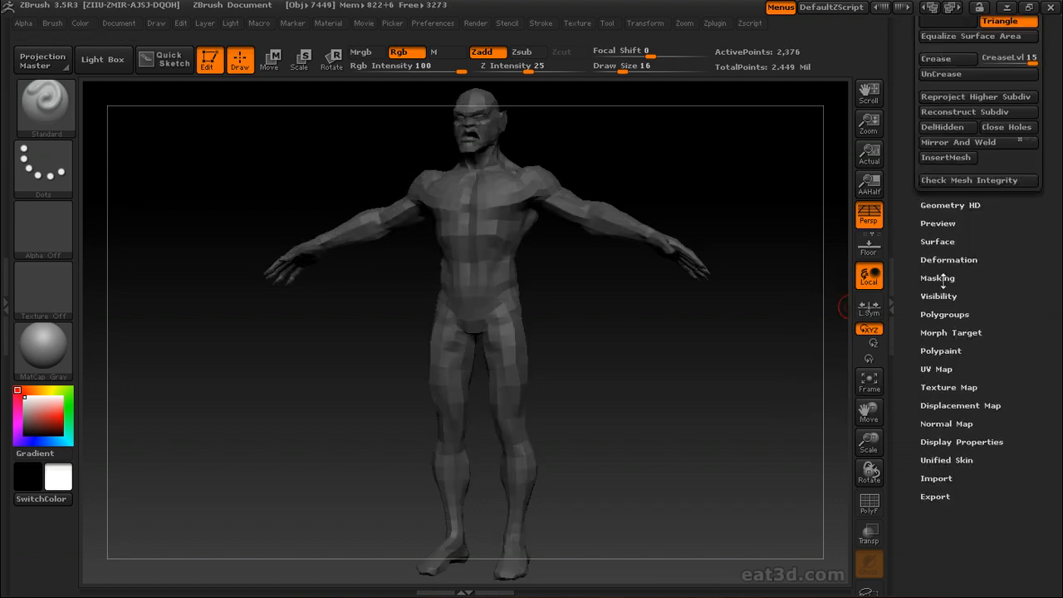
Turn off the UV check texture on the body.
{"action": "left_click", "coordinate": [938, 387]}
{"action": "left_click", "coordinate": [1008, 404]}
{"action": "left_click", "coordinate": [943, 386]}
Import SUBD_01_UVed02.obj onto the level 1 base mesh and return the model to subdivision level 6.
{"action": "left_click_drag", "start_coordinate": [906, 322], "coordinate": [900, 428]}
{"action": "left_click_drag", "start_coordinate": [751, 188], "coordinate": [749, 194], "text": "shift"}
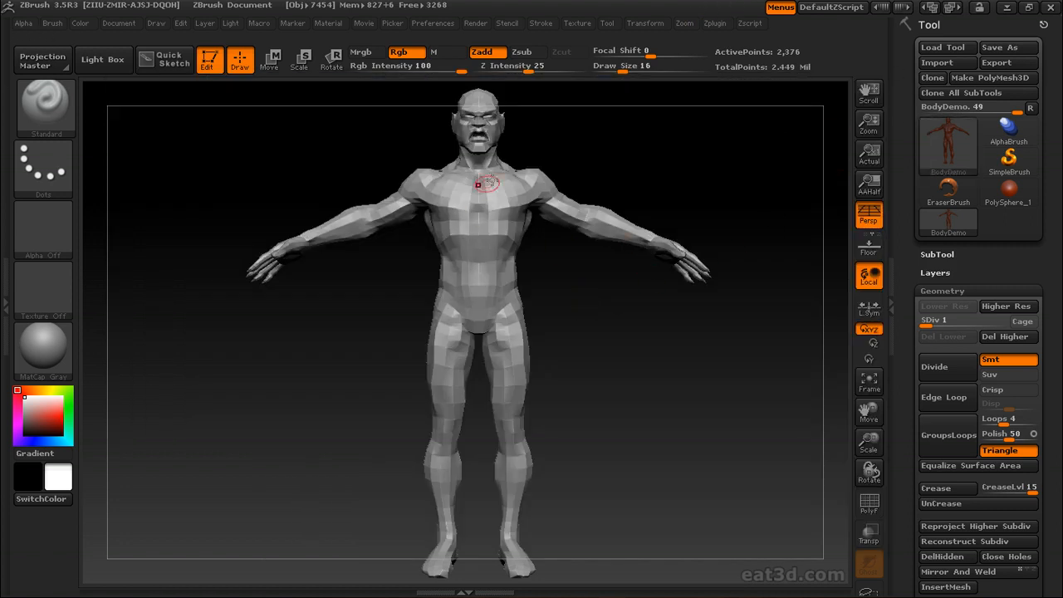
{"action": "left_click", "coordinate": [937, 63]}
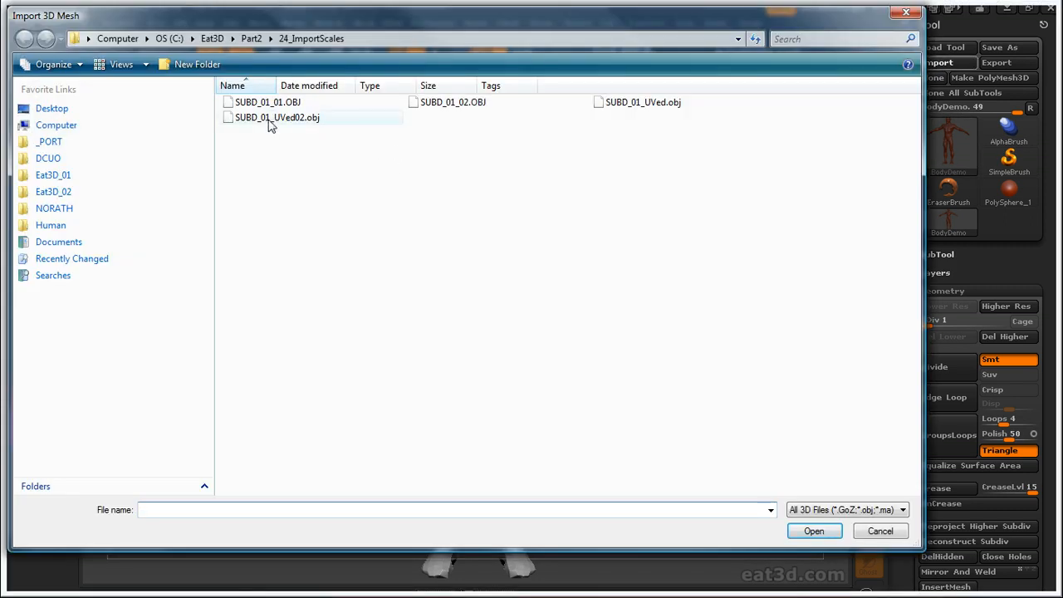
{"action": "left_click", "coordinate": [269, 118]}
{"action": "left_click", "coordinate": [816, 532]}
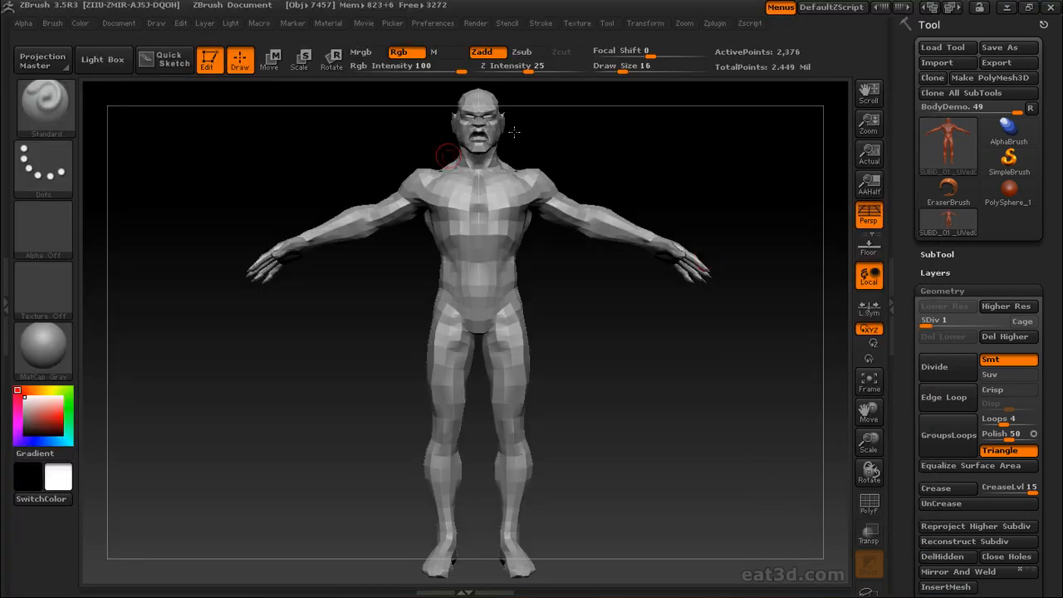
{"action": "left_click_drag", "start_coordinate": [909, 295], "coordinate": [1005, 253]}
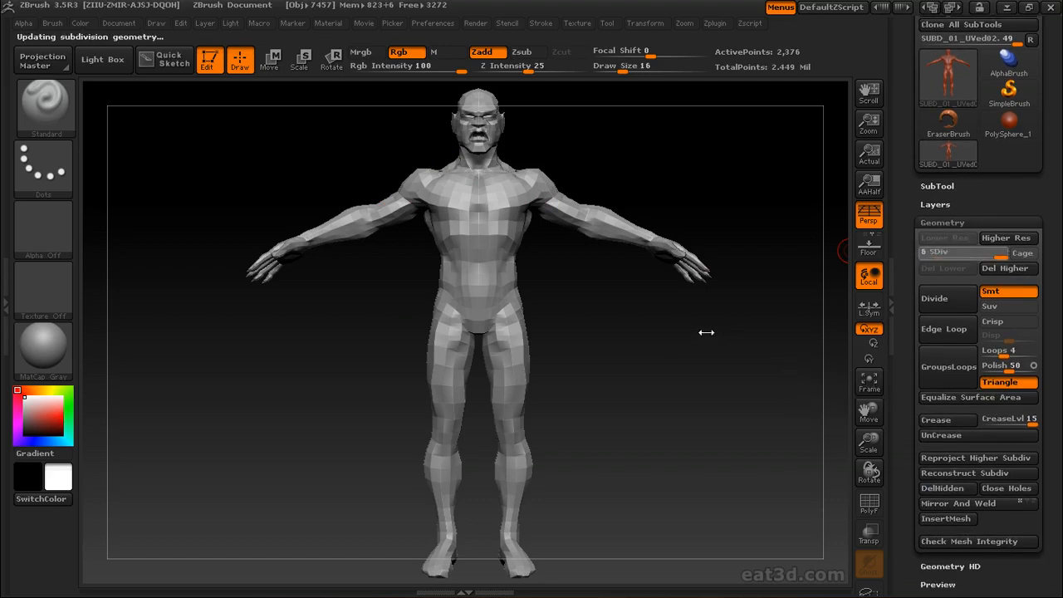
Load the ScalesFish.ZBP brush from the Light Box library and adjust its scale alpha.
{"action": "left_click", "coordinate": [103, 60]}
{"action": "left_click", "coordinate": [216, 88]}
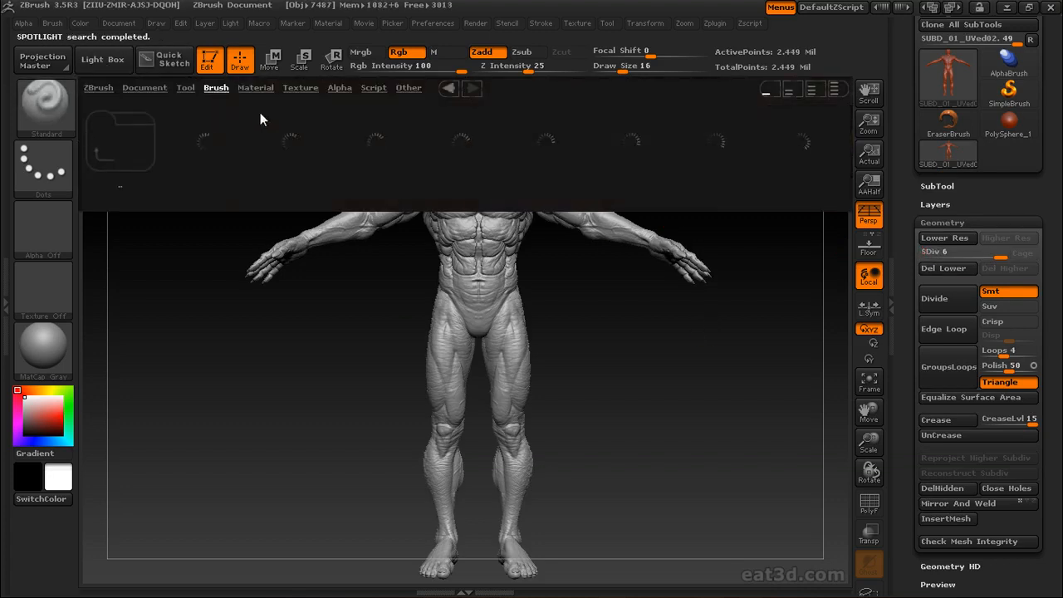
{"action": "left_click_drag", "start_coordinate": [589, 106], "coordinate": [283, 129]}
{"action": "mouse_move", "coordinate": [563, 107]}
{"action": "left_mouse_down"}
{"action": "mouse_move", "coordinate": [295, 143]}
{"action": "mouse_move", "coordinate": [416, 127]}
{"action": "mouse_move", "coordinate": [166, 137]}
{"action": "left_mouse_up"}
{"action": "left_click_drag", "start_coordinate": [666, 106], "coordinate": [505, 112]}
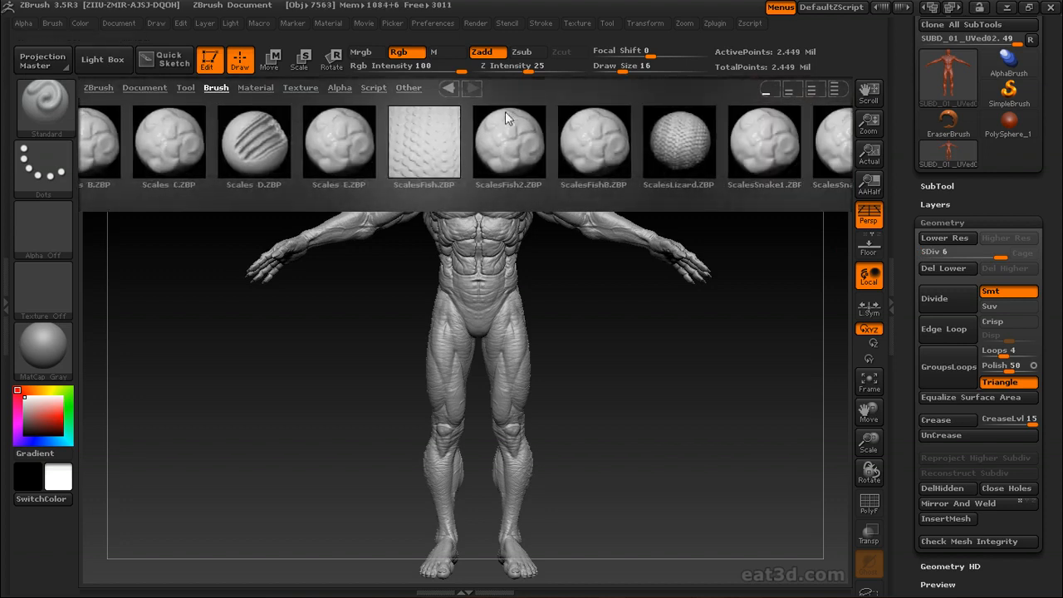
{"action": "double_click", "coordinate": [423, 126]}
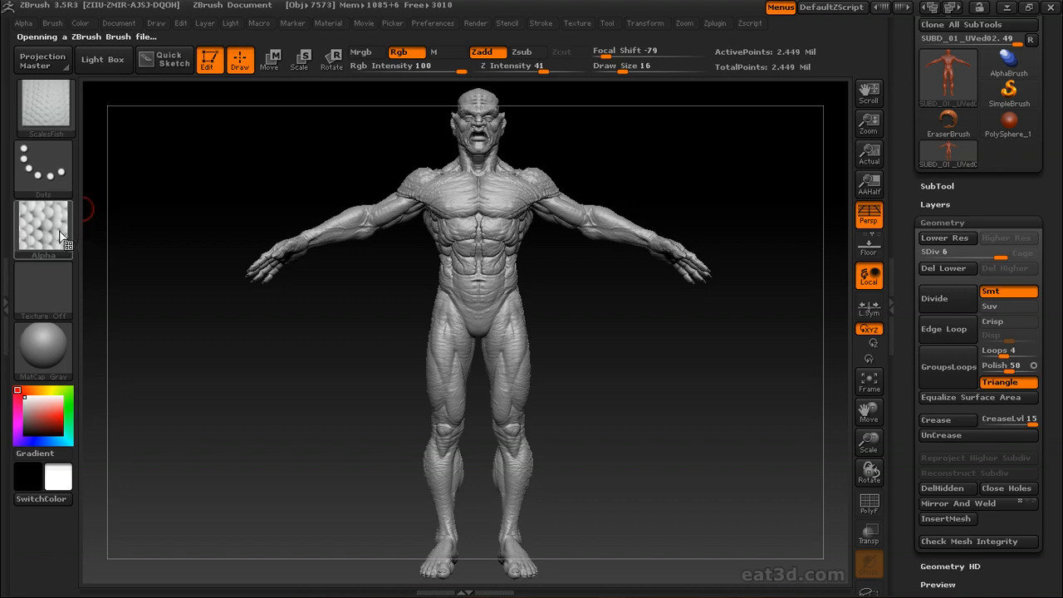
{"action": "left_click", "coordinate": [25, 23]}
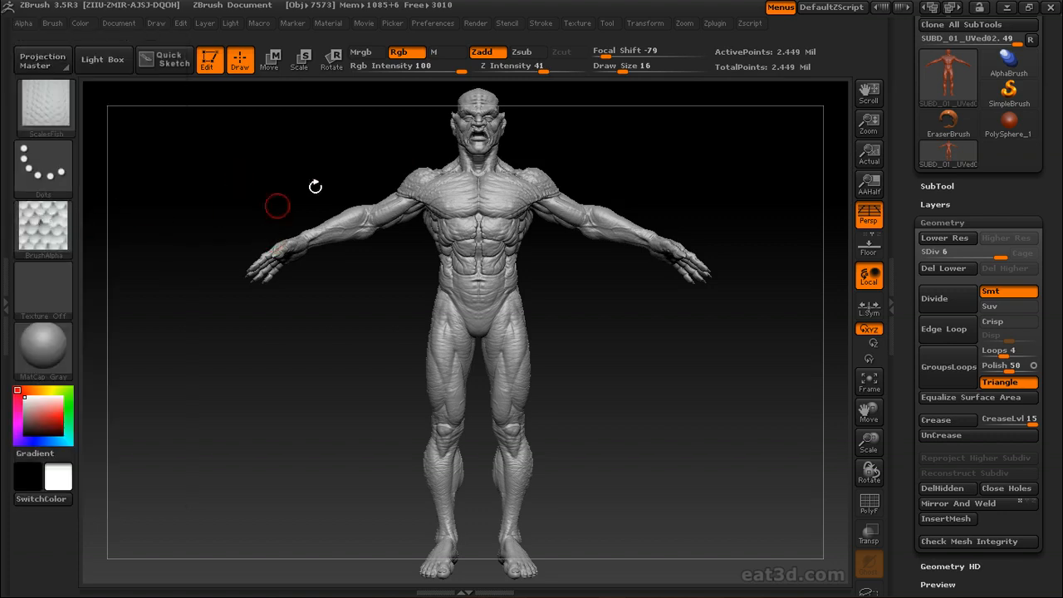
{"action": "left_click", "coordinate": [23, 23]}
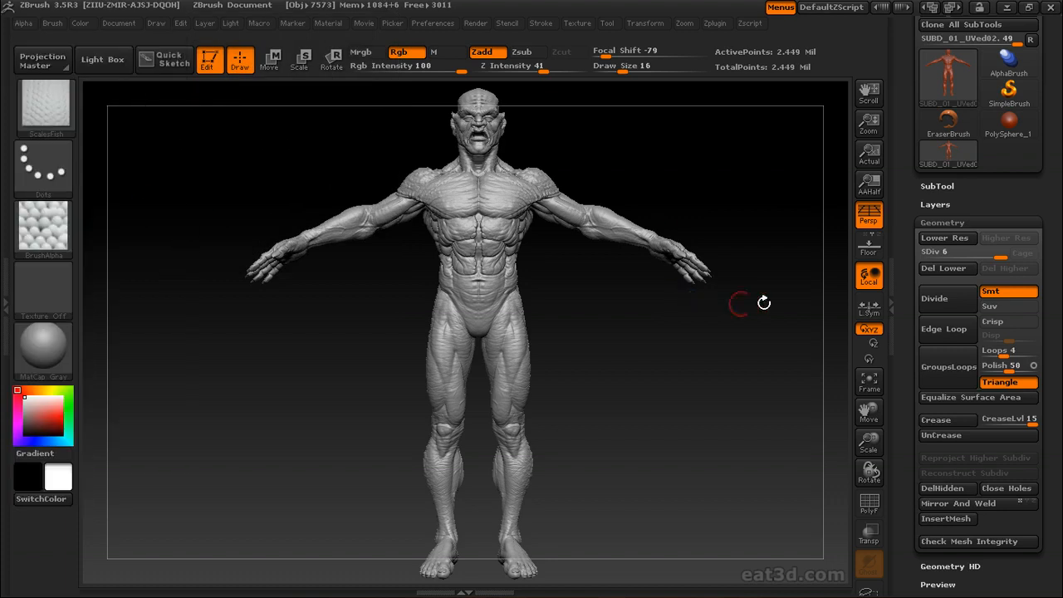
Mask the whole body with Mask By Alpha using the scale alpha and check the result front and back.
{"action": "left_click_drag", "start_coordinate": [793, 334], "coordinate": [779, 333]}
{"action": "left_click_drag", "start_coordinate": [908, 332], "coordinate": [908, 320]}
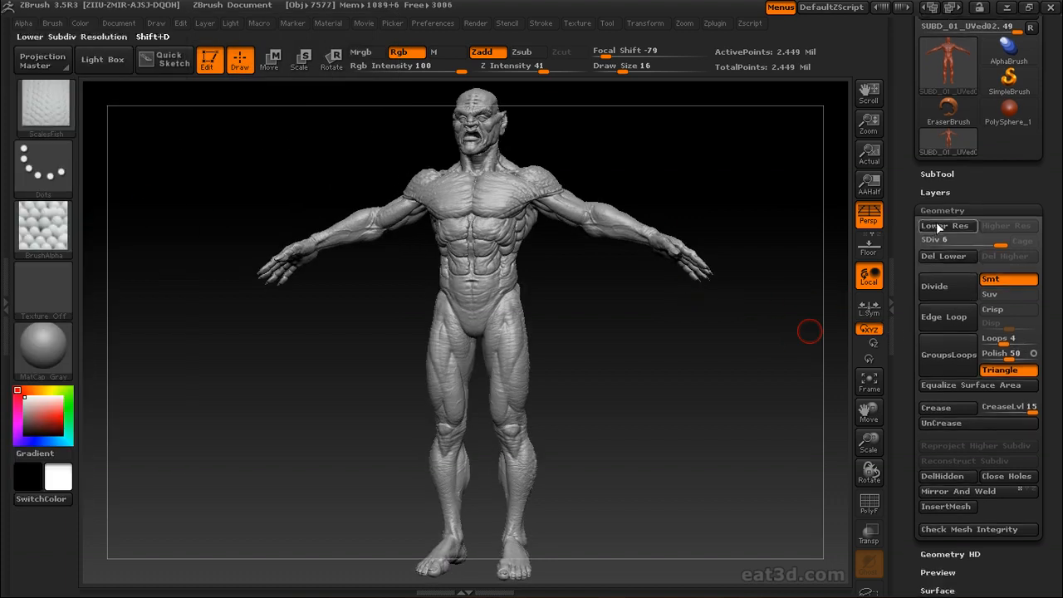
{"action": "left_click", "coordinate": [939, 209]}
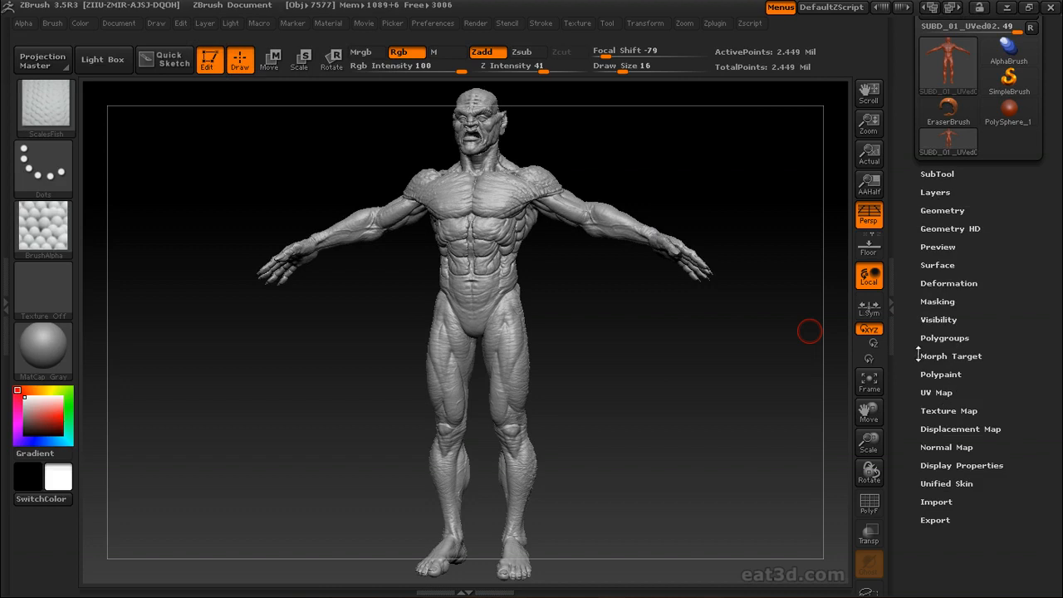
{"action": "left_click", "coordinate": [939, 301]}
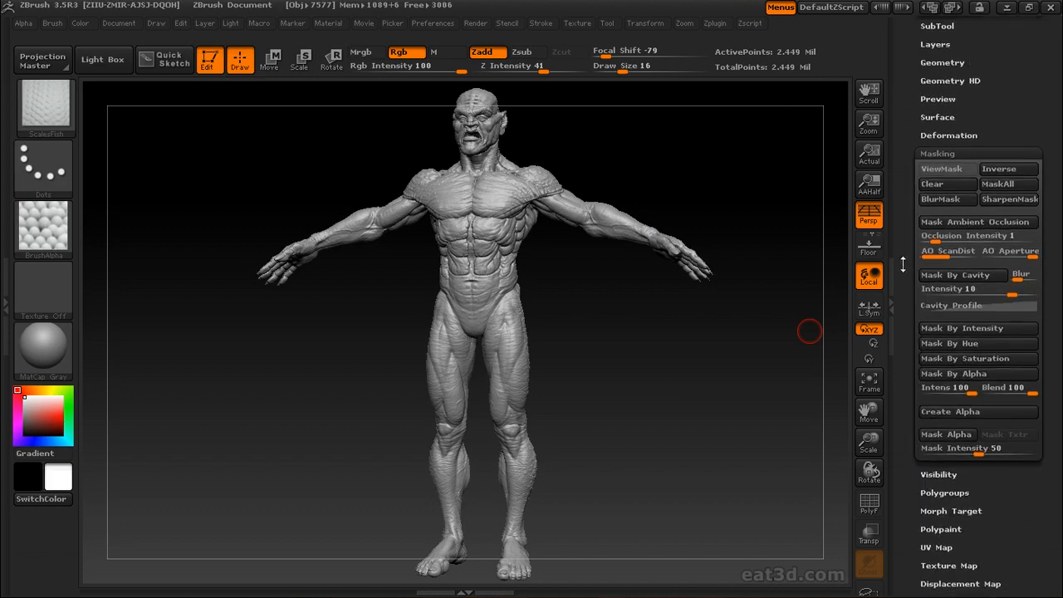
{"action": "left_click", "coordinate": [951, 377]}
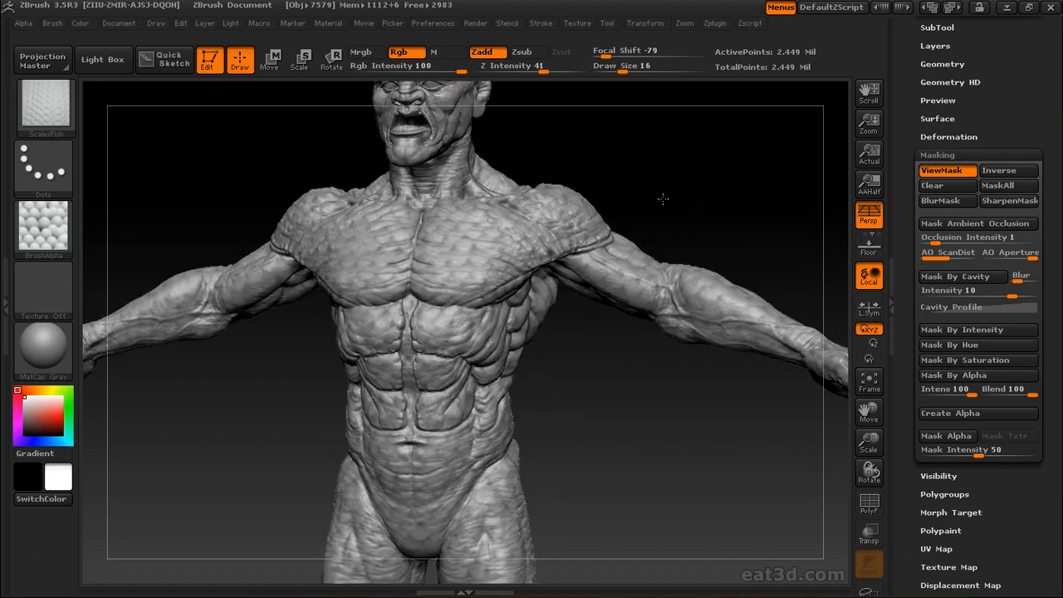
{"action": "left_click_drag", "start_coordinate": [684, 182], "coordinate": [718, 356]}
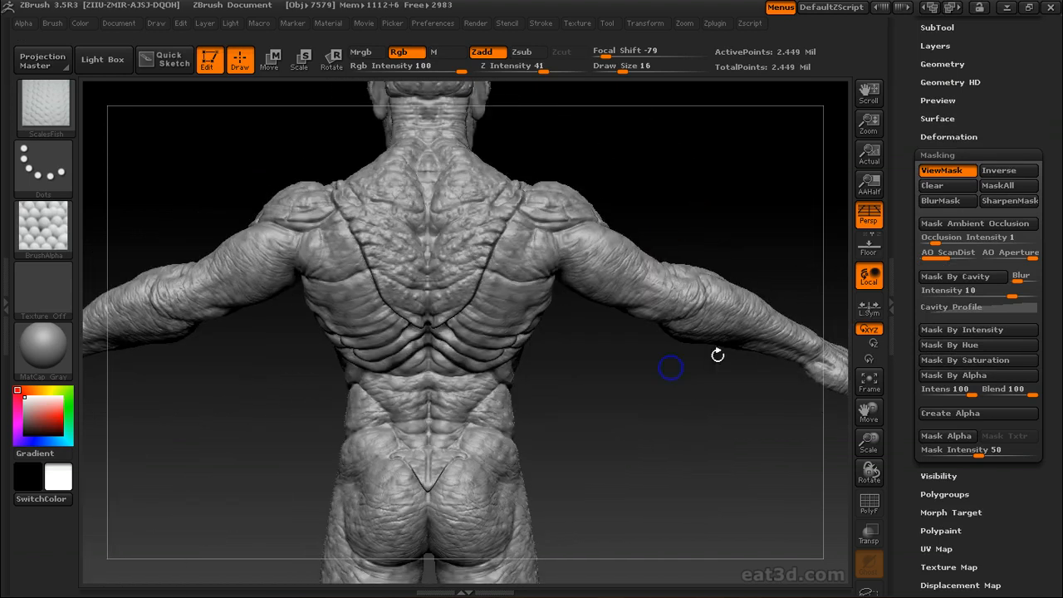
Turn off the mask display on the body.
{"action": "mouse_move", "coordinate": [906, 446]}
{"action": "left_mouse_down"}
{"action": "mouse_move", "coordinate": [909, 364]}
{"action": "mouse_move", "coordinate": [916, 491]}
{"action": "left_mouse_up"}
{"action": "left_click", "coordinate": [936, 196]}
{"action": "left_click", "coordinate": [942, 180]}
{"action": "left_click_drag", "start_coordinate": [910, 212], "coordinate": [909, 118]}
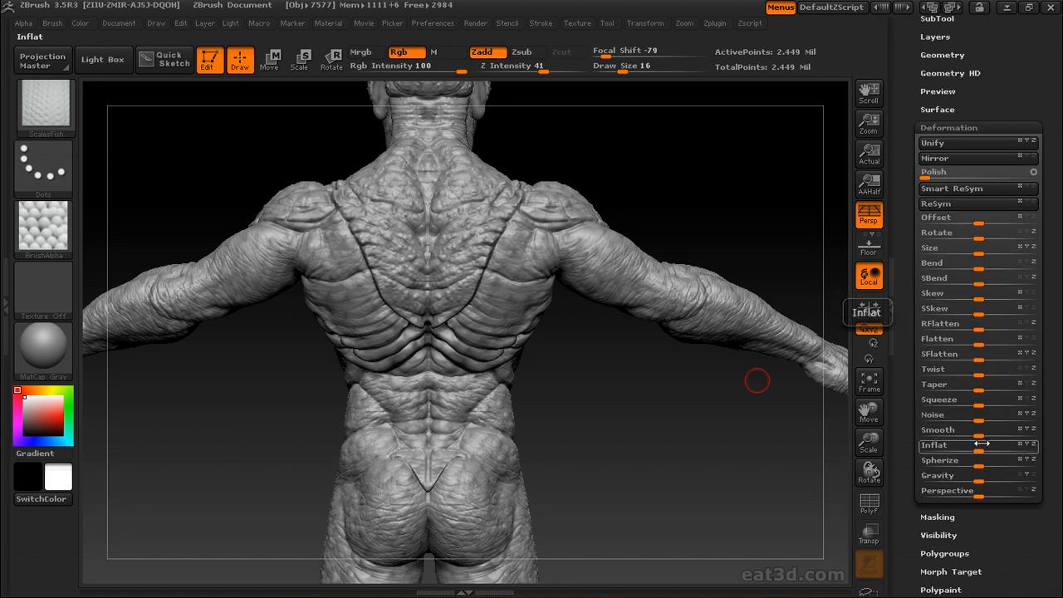
{"action": "left_click", "coordinate": [928, 129]}
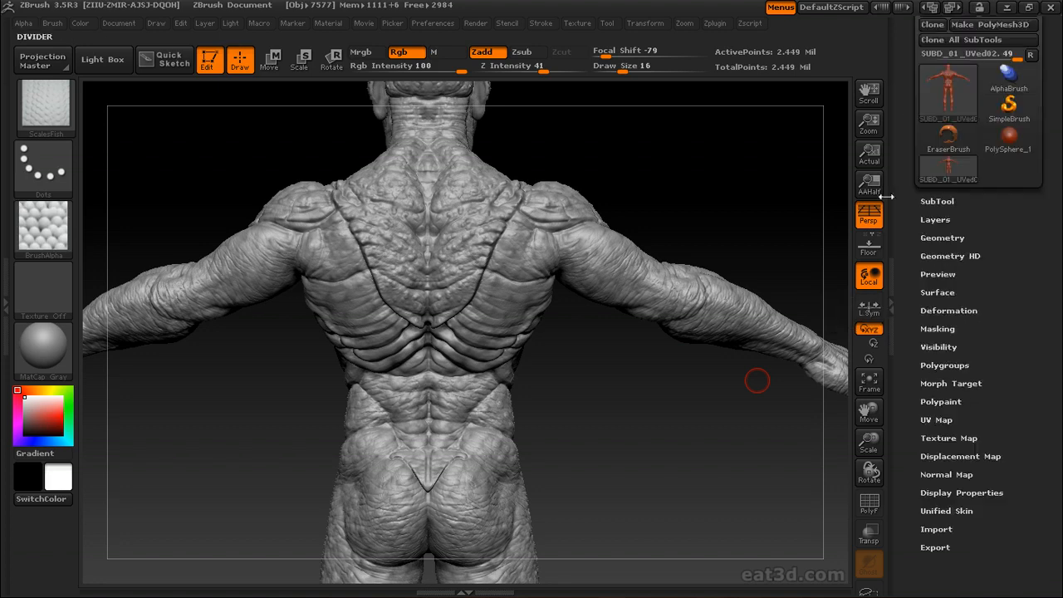
Set up a 3D layer for the scale deformation and store a morph target of the current mesh.
{"action": "left_click", "coordinate": [951, 220]}
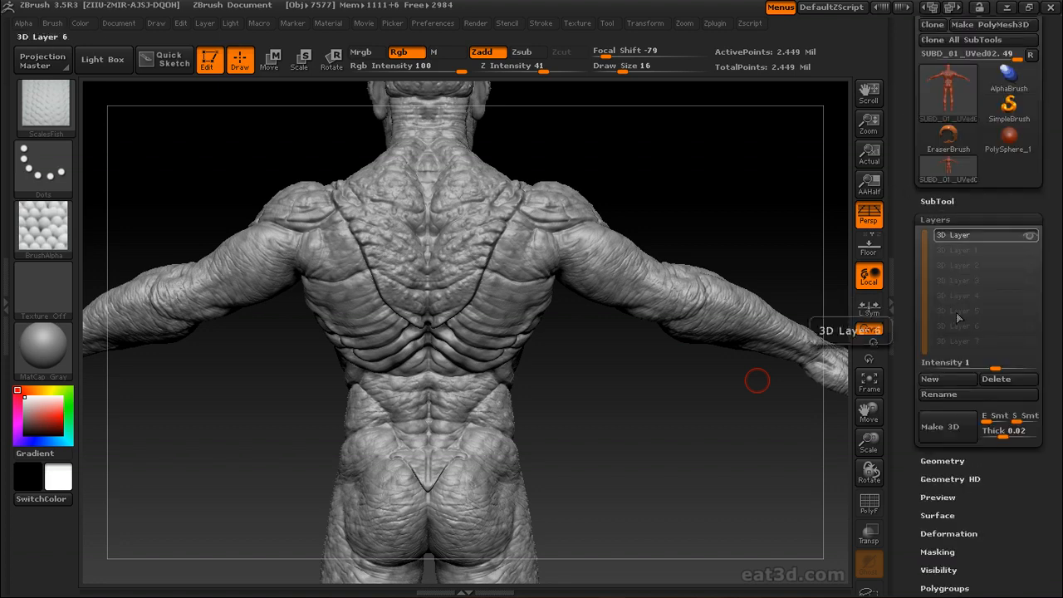
{"action": "left_click_drag", "start_coordinate": [905, 291], "coordinate": [899, 155]}
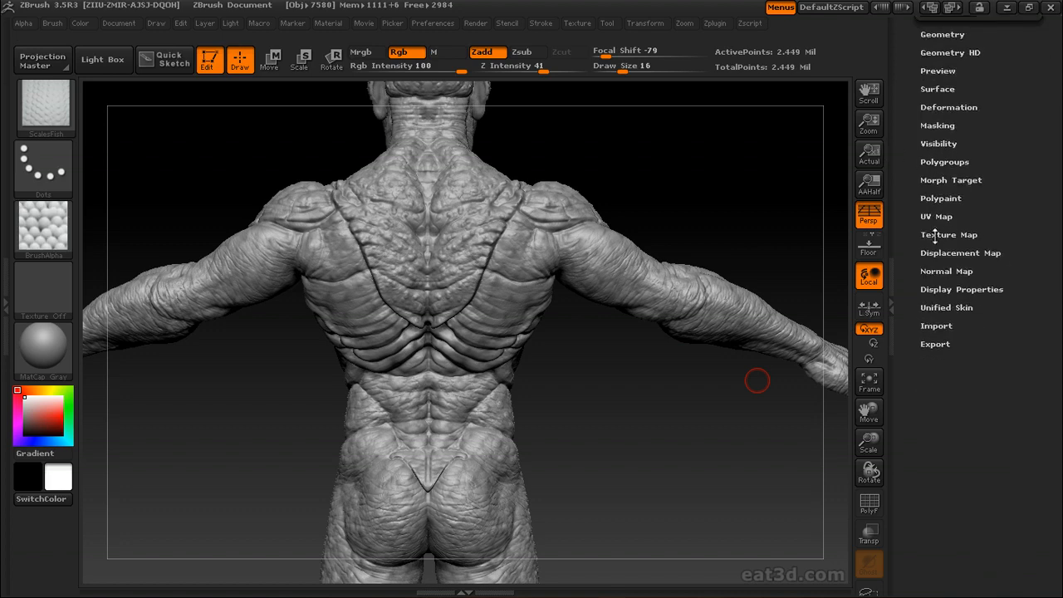
{"action": "left_click", "coordinate": [932, 181]}
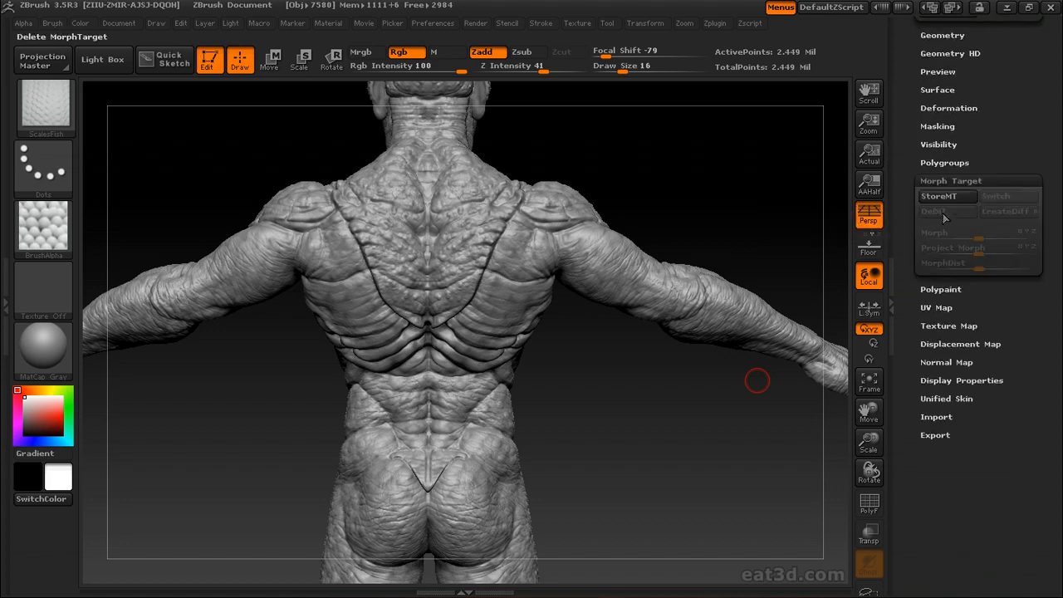
{"action": "left_click", "coordinate": [939, 200]}
{"action": "left_click", "coordinate": [928, 181]}
{"action": "left_click_drag", "start_coordinate": [912, 183], "coordinate": [925, 269]}
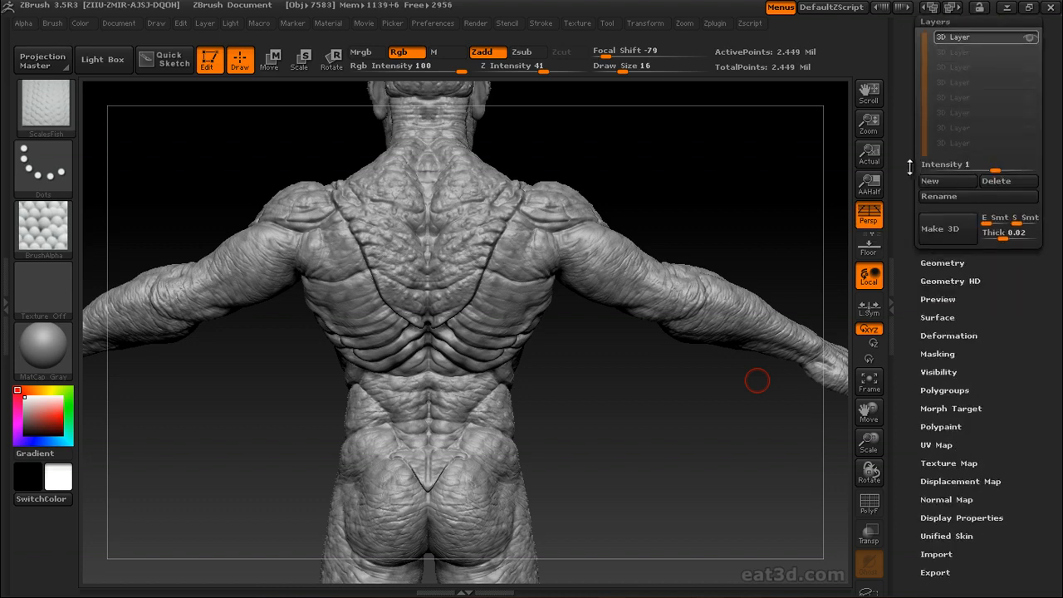
Raise the unmasked scale areas with the Inflat deformation and clear the mask.
{"action": "left_click_drag", "start_coordinate": [911, 166], "coordinate": [906, 133]}
{"action": "left_click", "coordinate": [939, 284]}
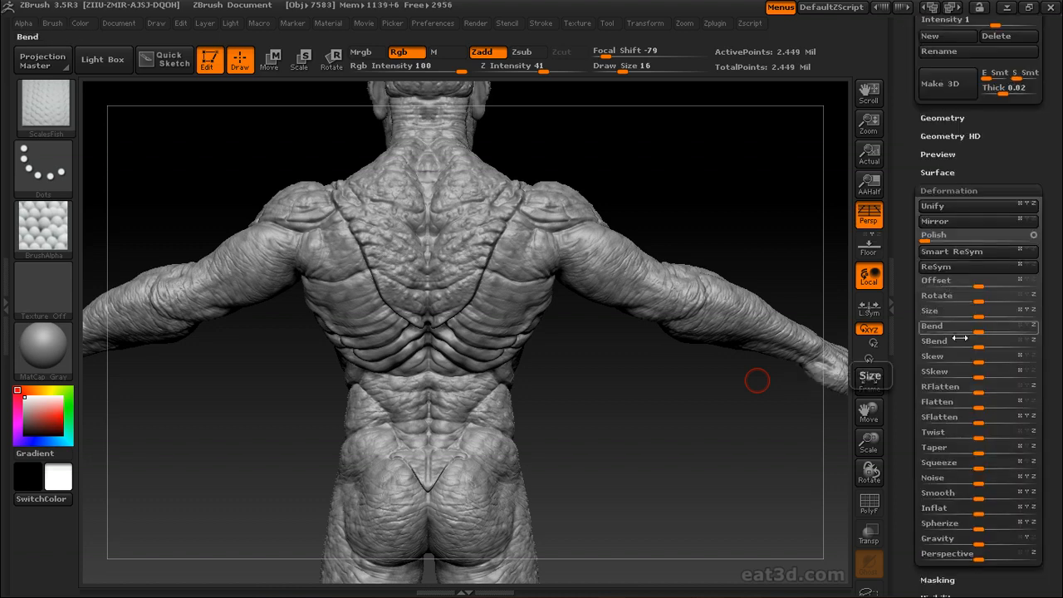
{"action": "left_click", "coordinate": [985, 478]}
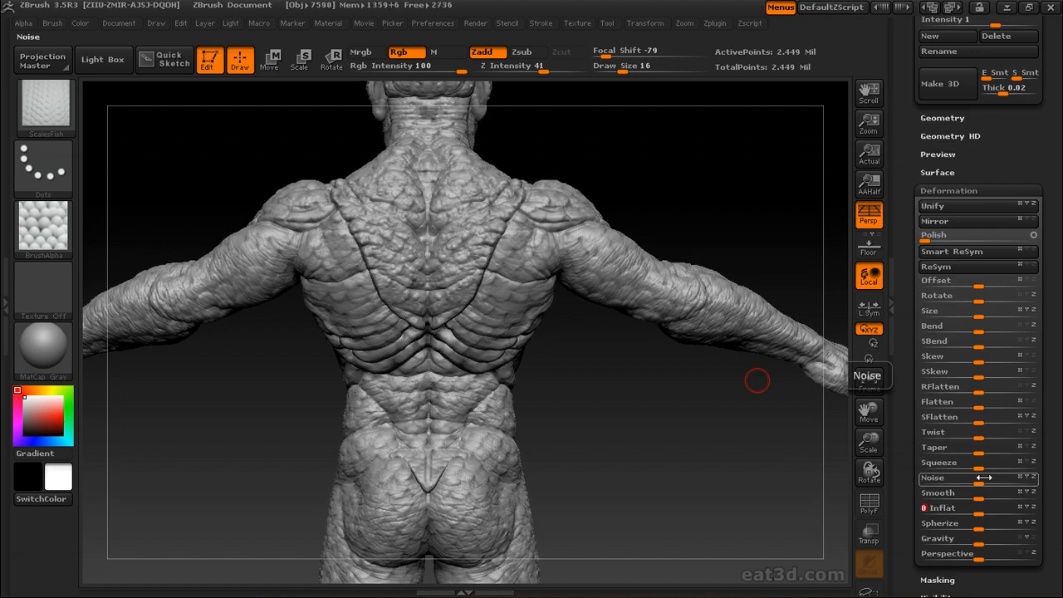
{"action": "left_click_drag", "start_coordinate": [899, 155], "coordinate": [902, 267]}
{"action": "left_click_drag", "start_coordinate": [736, 204], "coordinate": [767, 259], "text": "ctrl"}
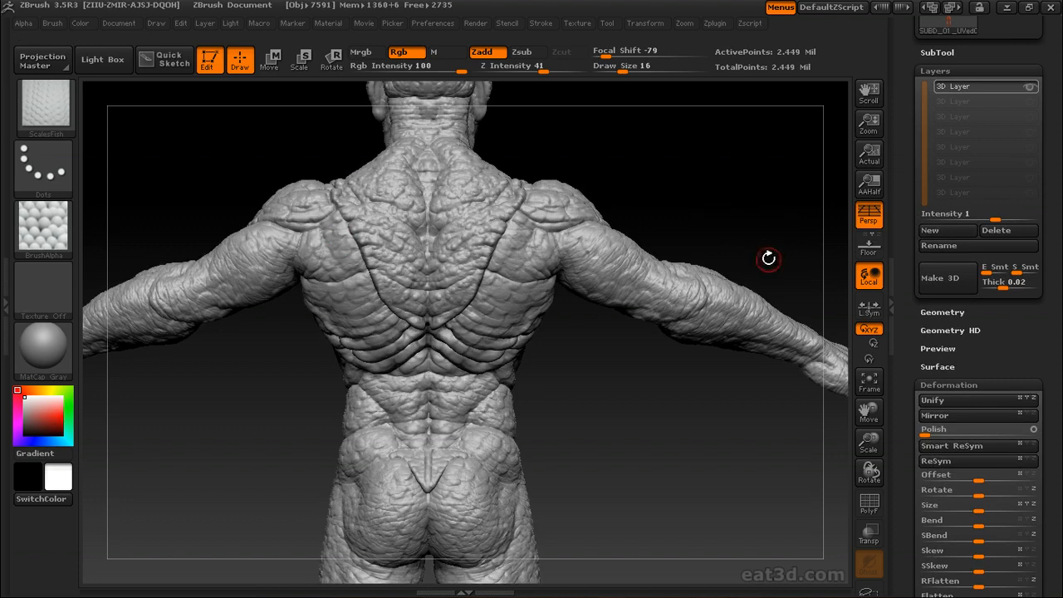
Set the 3D layer's intensity to 2 and bake the scales into the mesh by deleting the layer.
{"action": "left_click_drag", "start_coordinate": [695, 182], "coordinate": [757, 211]}
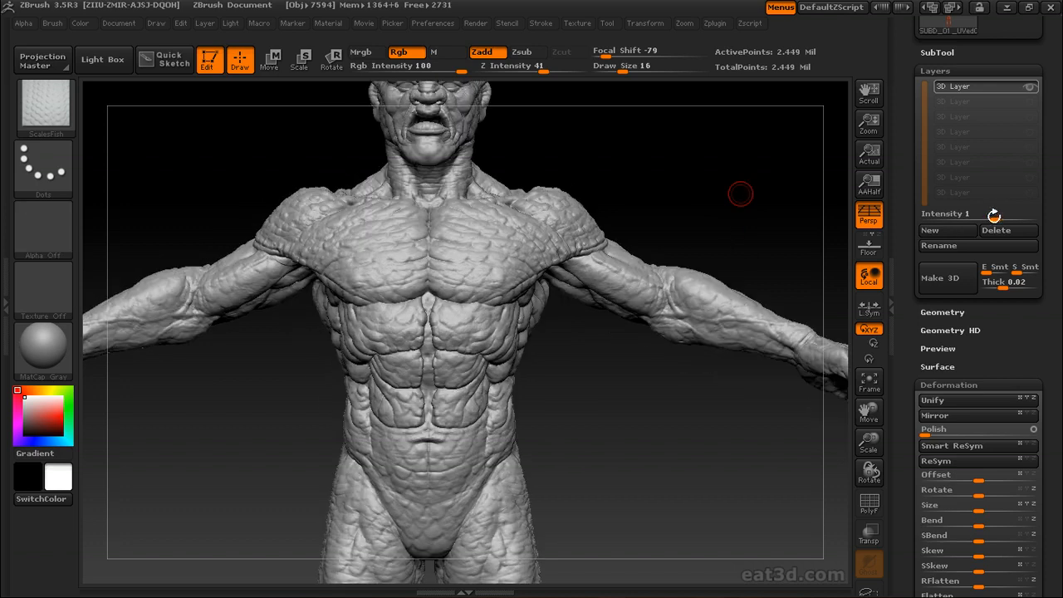
{"action": "left_click", "coordinate": [995, 217]}
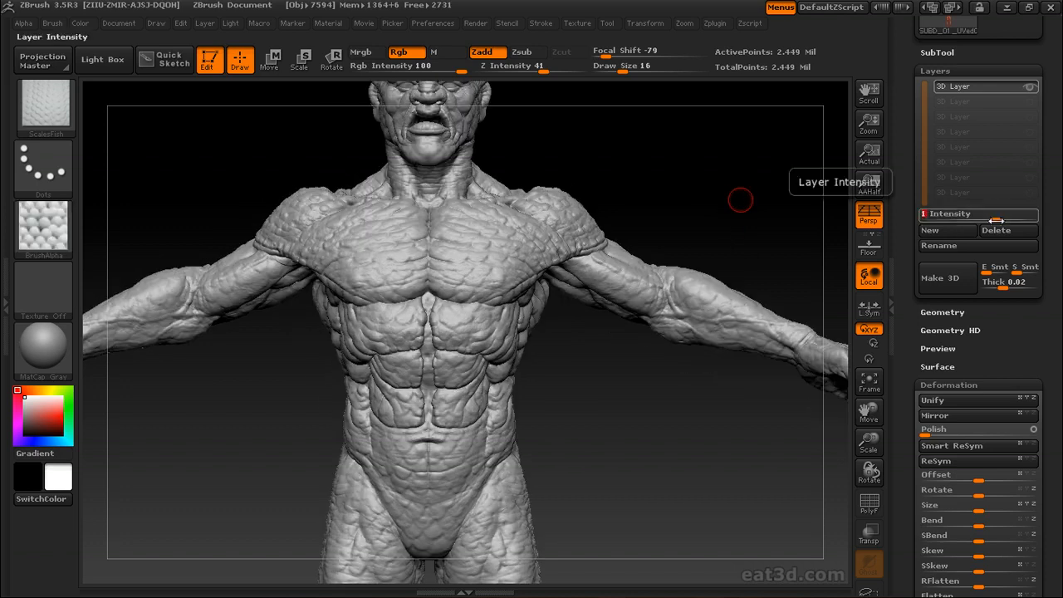
{"action": "key", "text": "Return"}
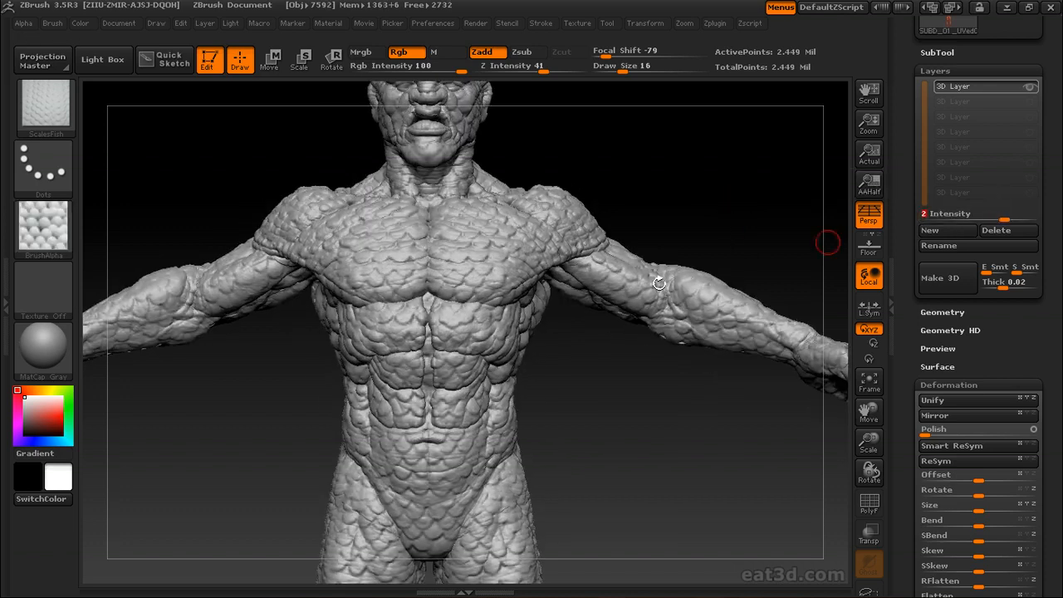
{"action": "mouse_move", "coordinate": [617, 408]}
{"action": "left_mouse_down", "text": "alt"}
{"action": "mouse_move", "coordinate": [565, 296]}
{"action": "mouse_move", "coordinate": [624, 428]}
{"action": "left_mouse_up", "text": "alt"}
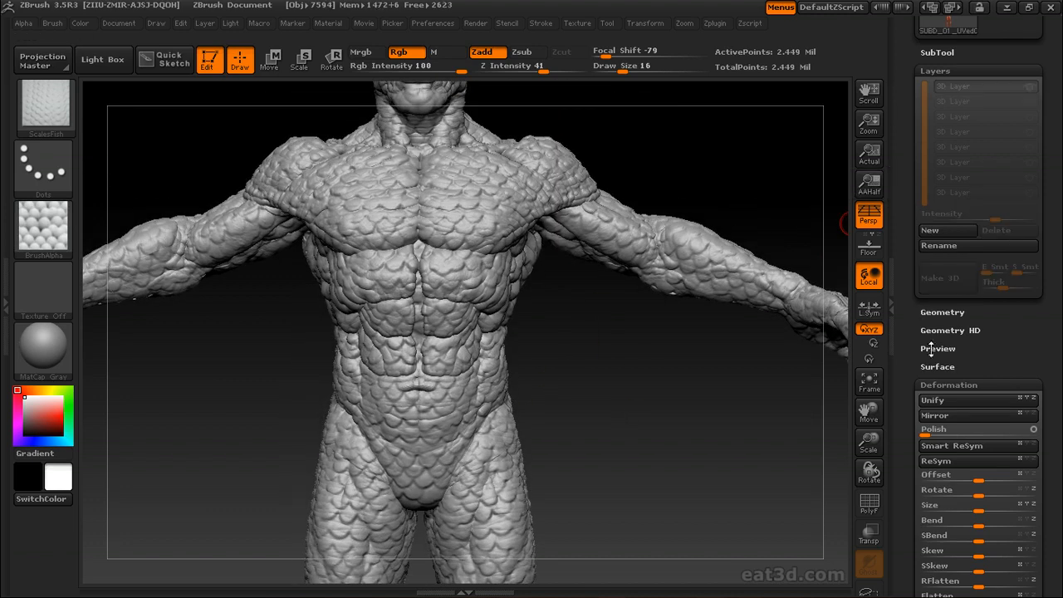
Examine the scale pattern on the torso, the inner arm and the hand.
{"action": "left_click", "coordinate": [940, 384]}
{"action": "left_click_drag", "start_coordinate": [599, 361], "coordinate": [648, 482]}
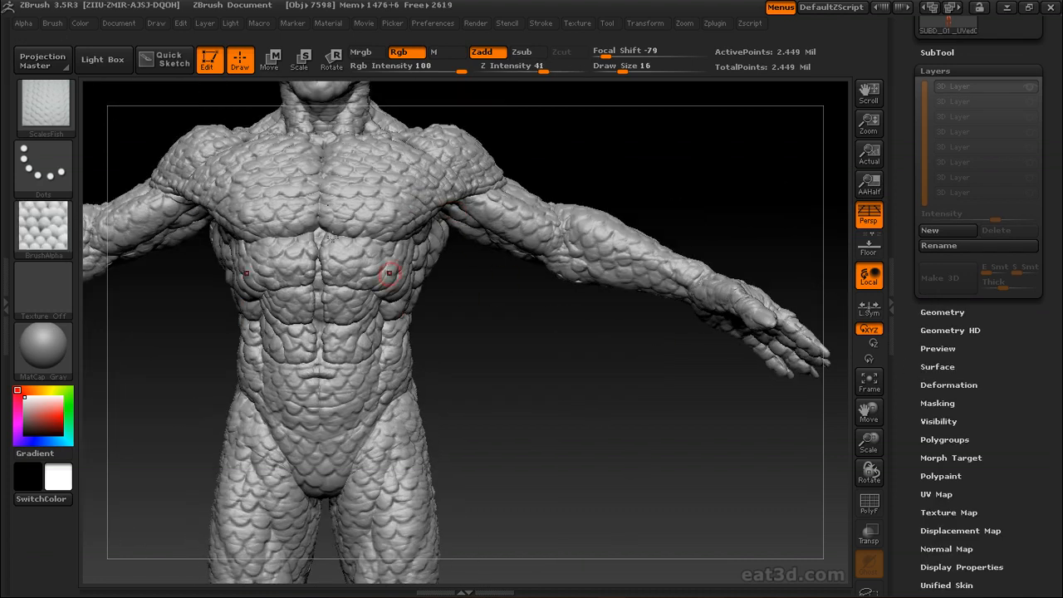
{"action": "left_click_drag", "start_coordinate": [534, 392], "coordinate": [396, 408]}
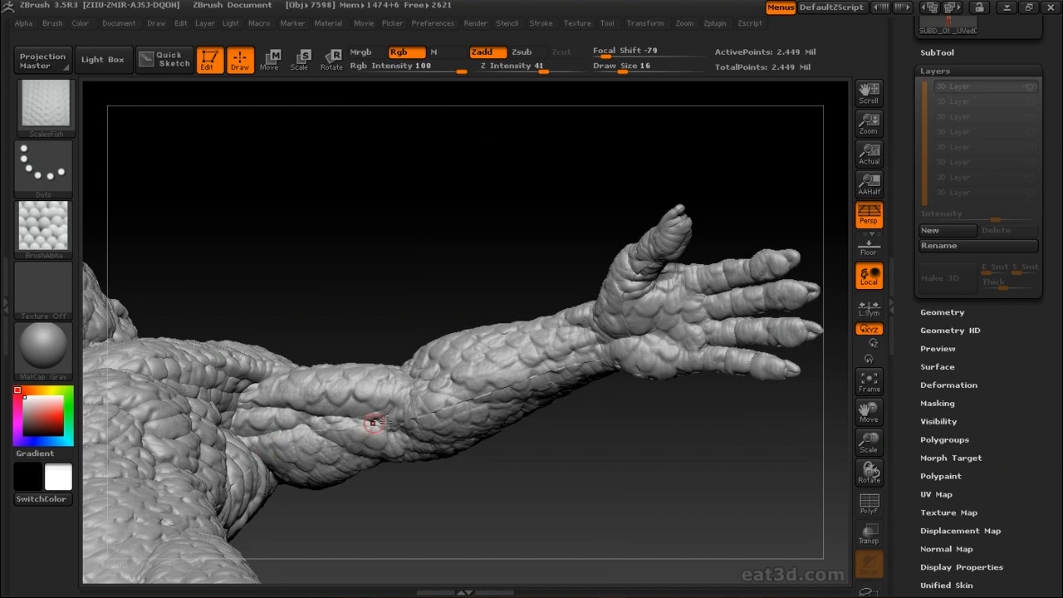
Switch the mesh to its stored morph target so the body shows its original skin without the scales.
{"action": "left_click_drag", "start_coordinate": [509, 482], "coordinate": [391, 490]}
{"action": "left_click_drag", "start_coordinate": [255, 368], "coordinate": [309, 365]}
{"action": "left_click_drag", "start_coordinate": [335, 403], "coordinate": [397, 304]}
{"action": "left_click_drag", "start_coordinate": [470, 232], "coordinate": [574, 352]}
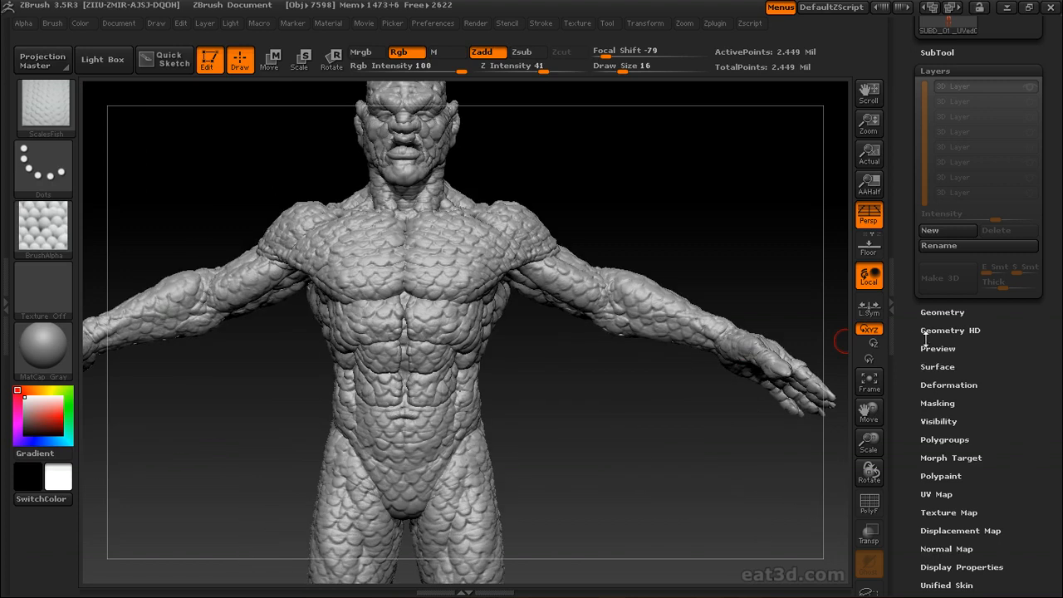
{"action": "left_click_drag", "start_coordinate": [908, 348], "coordinate": [908, 127]}
{"action": "left_click_drag", "start_coordinate": [620, 427], "coordinate": [661, 430]}
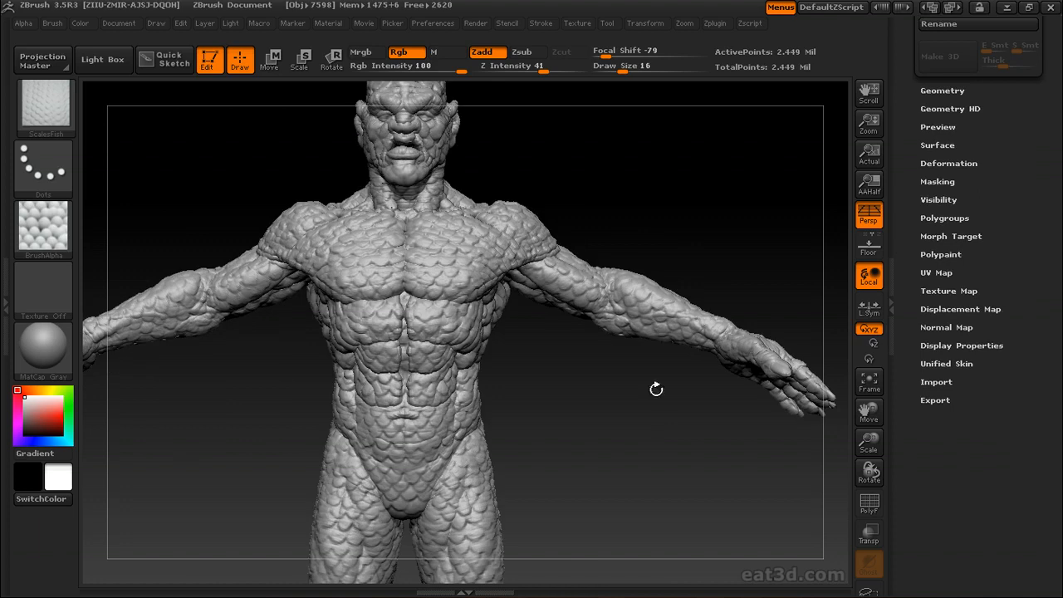
{"action": "left_click_drag", "start_coordinate": [908, 273], "coordinate": [906, 242]}
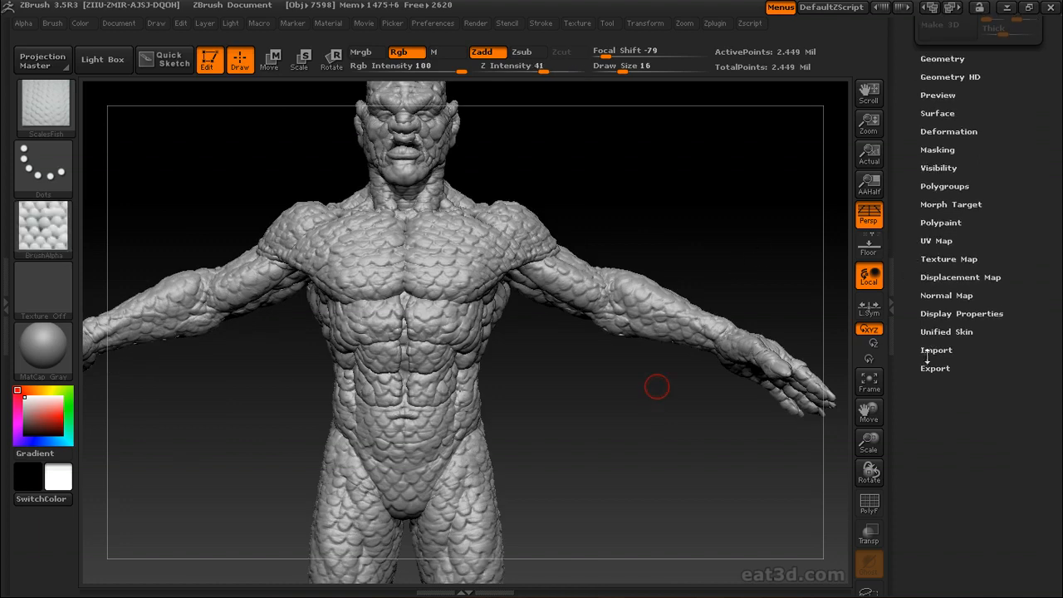
{"action": "left_click", "coordinate": [935, 204]}
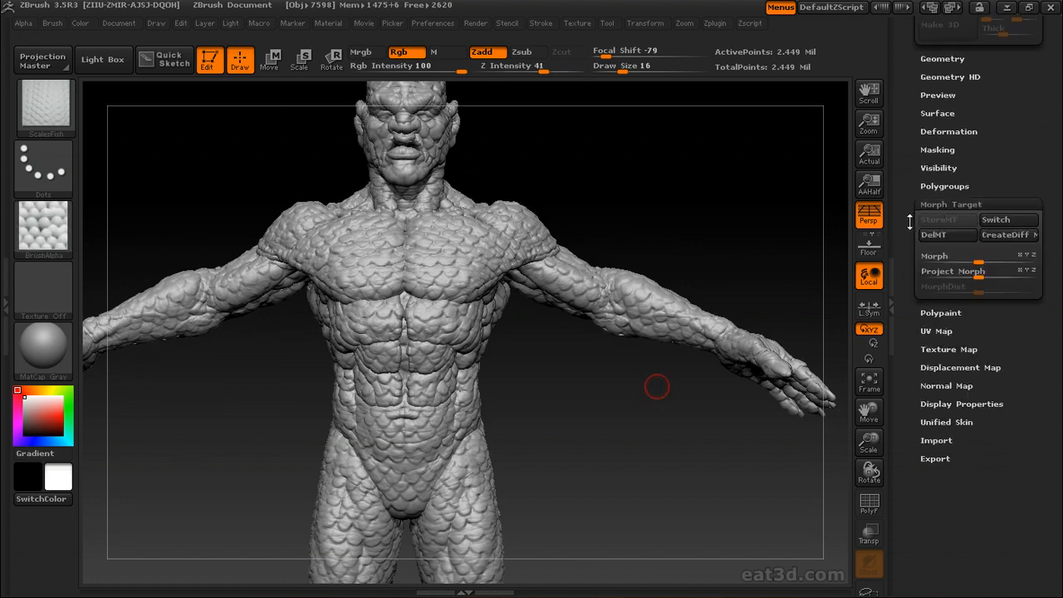
{"action": "left_click_drag", "start_coordinate": [917, 220], "coordinate": [921, 188]}
{"action": "left_click", "coordinate": [1002, 187]}
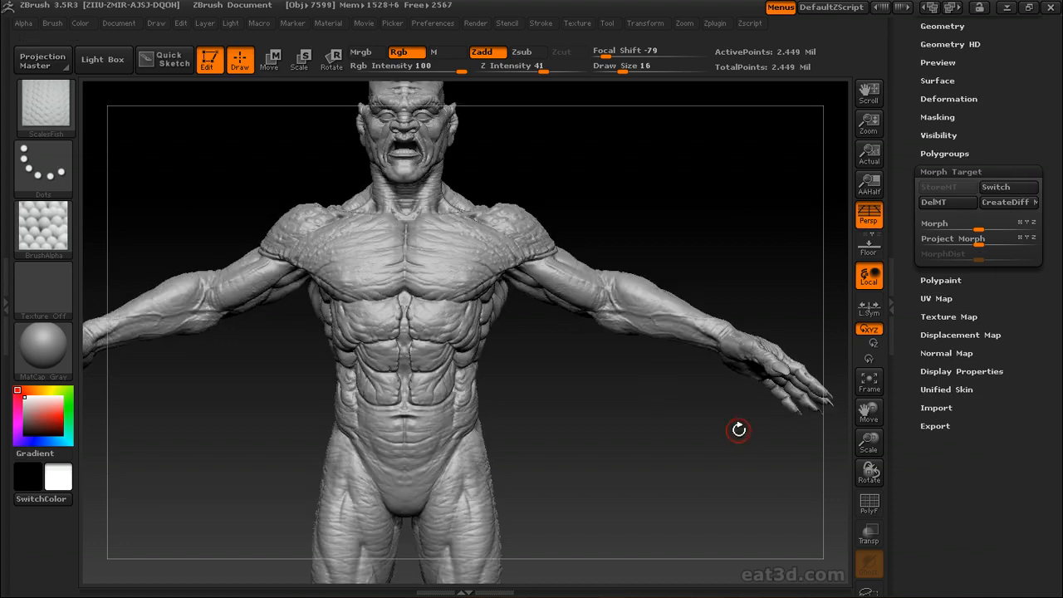
Select the Morph brush, turn off its Rgb channel and set its Z Intensity to 100.
{"action": "key", "text": "b"}
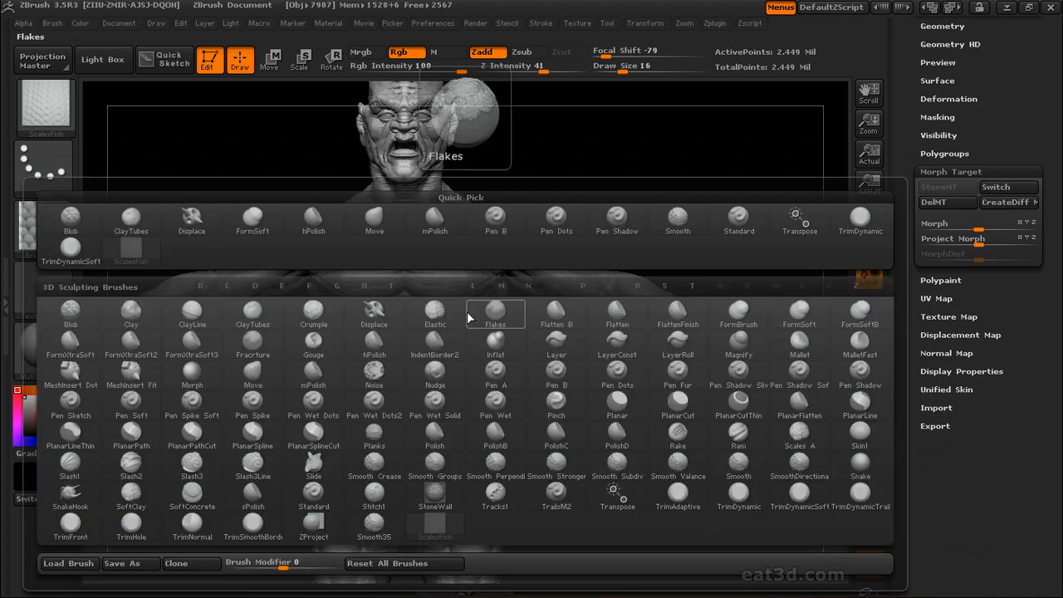
{"action": "key", "text": "m"}
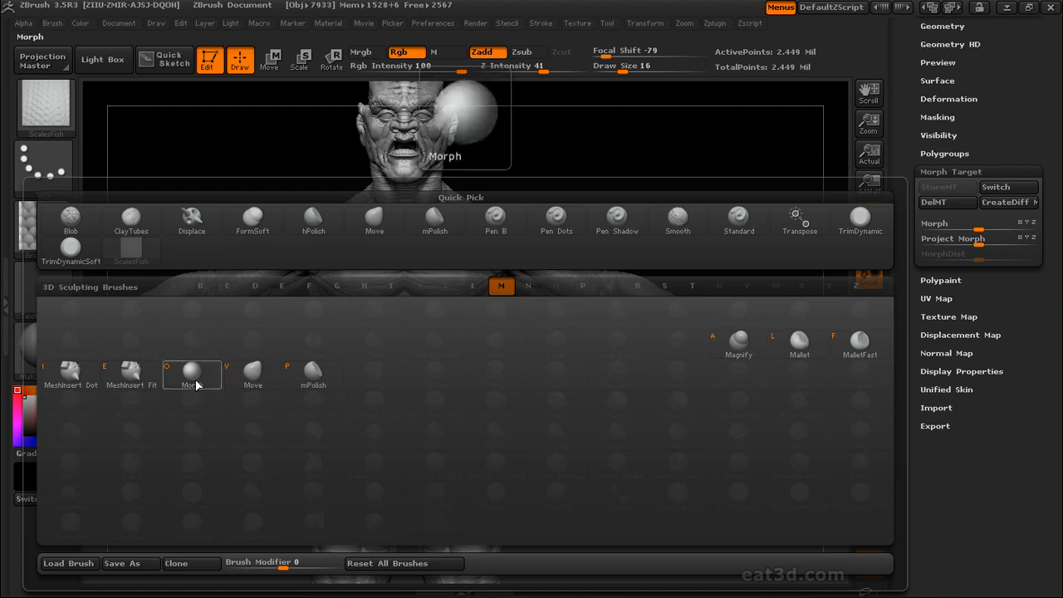
{"action": "key", "text": "o"}
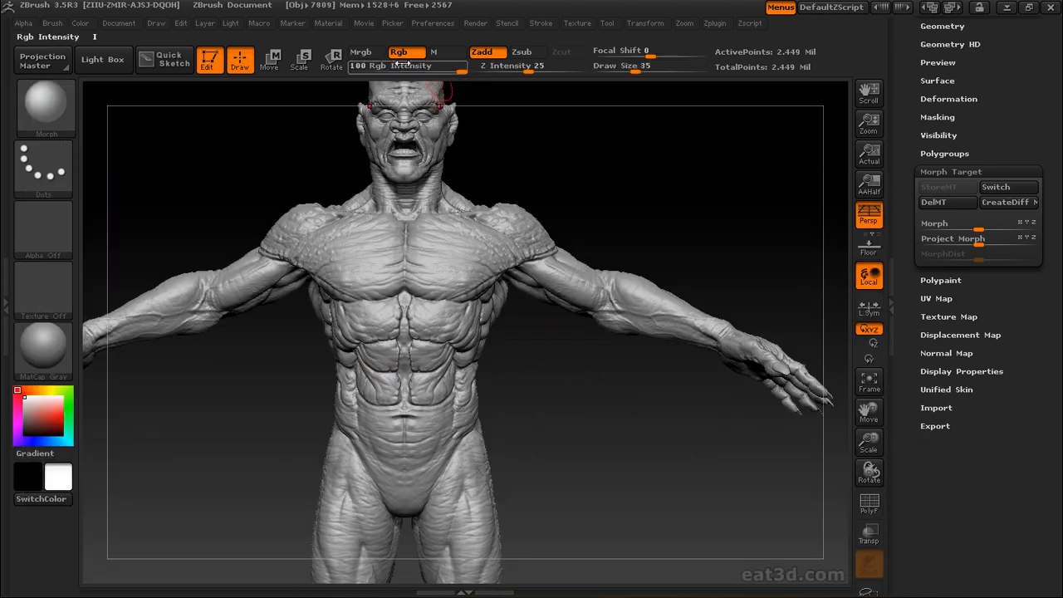
{"action": "left_click", "coordinate": [398, 52]}
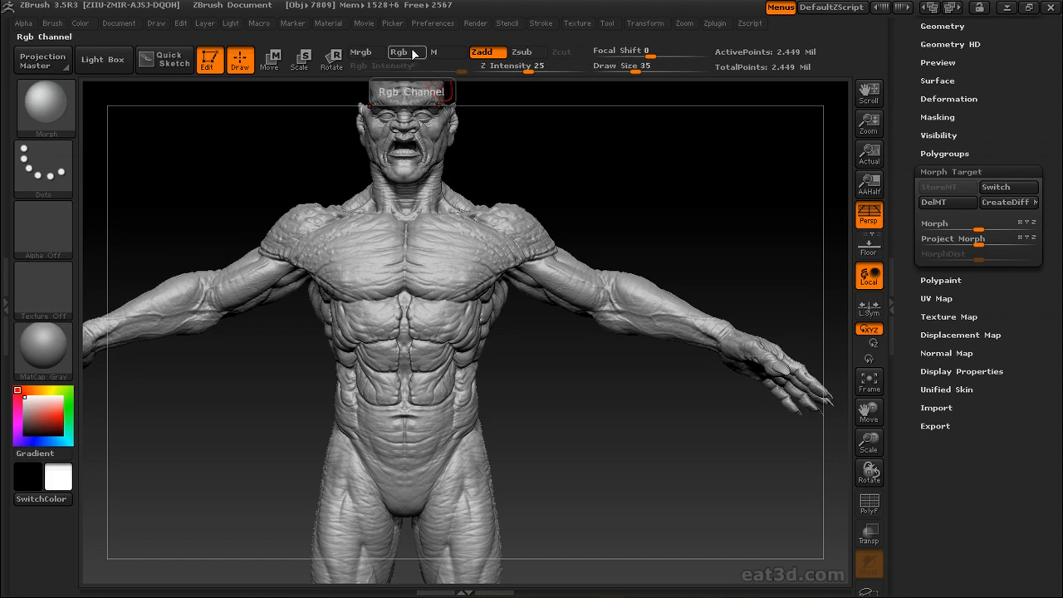
{"action": "left_click_drag", "start_coordinate": [499, 70], "coordinate": [582, 69]}
Paint the scales back onto the thighs with the Morph brush at draw size 39, and reduce the draw size to 25.
{"action": "left_click_drag", "start_coordinate": [594, 452], "coordinate": [456, 308], "text": "alt"}
{"action": "mouse_move", "coordinate": [520, 358]}
{"action": "left_mouse_down", "text": "alt"}
{"action": "mouse_move", "coordinate": [520, 278]}
{"action": "mouse_move", "coordinate": [460, 299]}
{"action": "mouse_move", "coordinate": [428, 329]}
{"action": "left_mouse_up", "text": "alt"}
{"action": "key", "text": "s"}
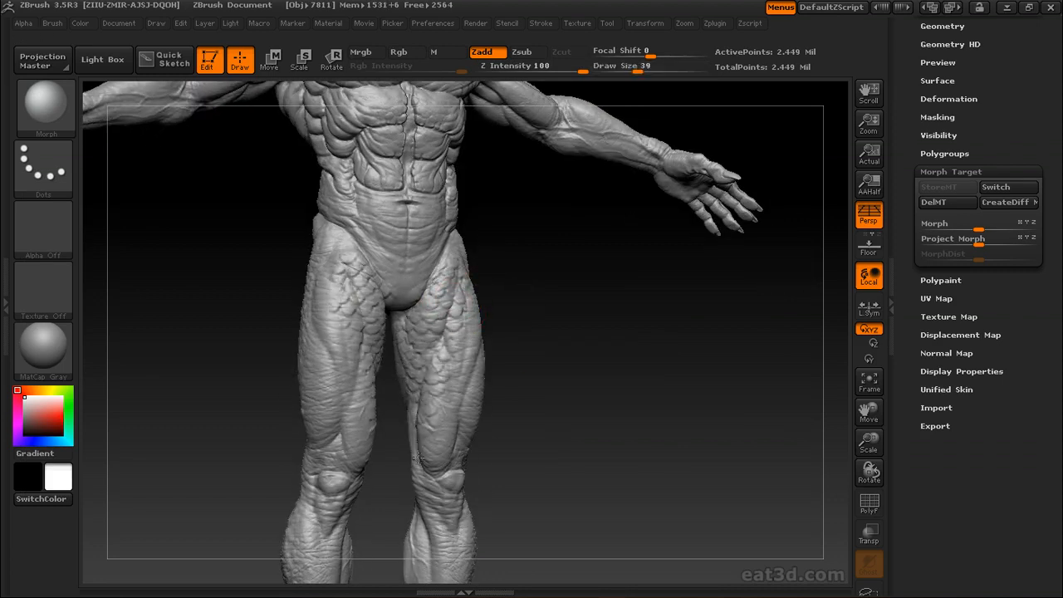
{"action": "mouse_move", "coordinate": [598, 296]}
{"action": "left_mouse_down"}
{"action": "mouse_move", "coordinate": [448, 354]}
{"action": "mouse_move", "coordinate": [445, 428]}
{"action": "mouse_move", "coordinate": [476, 318]}
{"action": "mouse_move", "coordinate": [472, 271]}
{"action": "mouse_move", "coordinate": [525, 271]}
{"action": "left_mouse_up"}
{"action": "left_click_drag", "start_coordinate": [618, 325], "coordinate": [502, 242]}
{"action": "left_click_drag", "start_coordinate": [508, 331], "coordinate": [501, 452]}
{"action": "mouse_move", "coordinate": [662, 397]}
{"action": "left_mouse_down", "text": "alt"}
{"action": "mouse_move", "coordinate": [618, 263]}
{"action": "mouse_move", "coordinate": [607, 276]}
{"action": "left_mouse_up", "text": "alt"}
{"action": "key", "text": "s"}
{"action": "mouse_move", "coordinate": [607, 263]}
{"action": "left_mouse_down"}
{"action": "mouse_move", "coordinate": [579, 251]}
{"action": "mouse_move", "coordinate": [684, 233]}
{"action": "left_mouse_up"}
{"action": "left_click_drag", "start_coordinate": [648, 422], "coordinate": [645, 573], "text": "alt"}
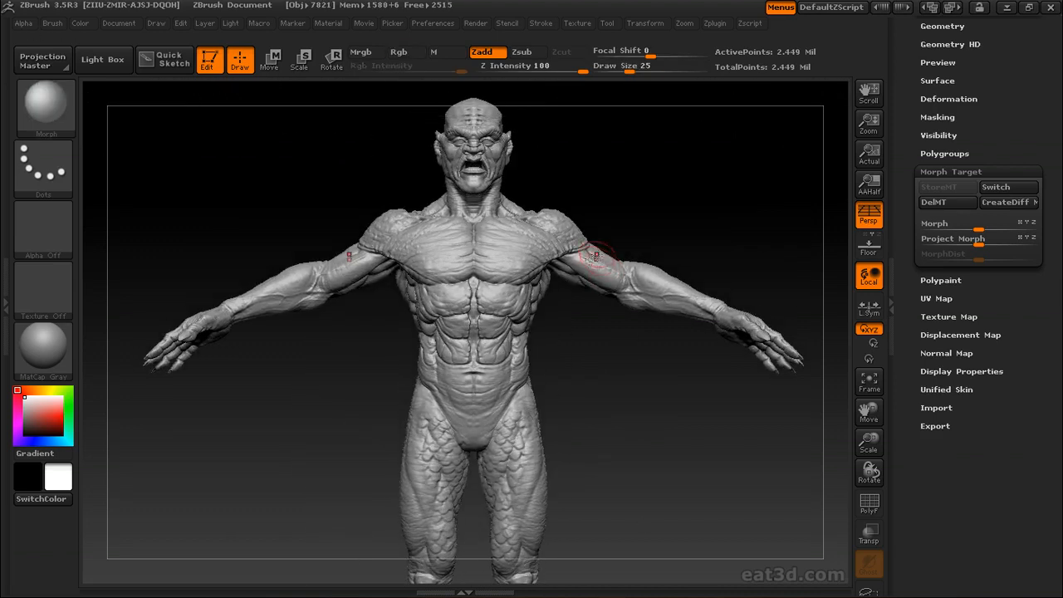